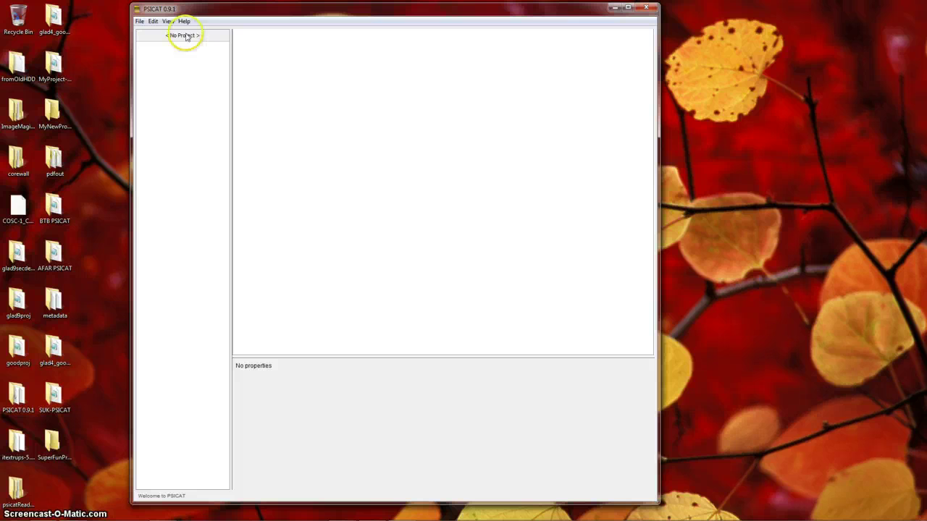
Bring up the Create New Project form via File > New > Project and focus its empty Directory field.
left_click(139, 22)
mouse_move(152, 33)
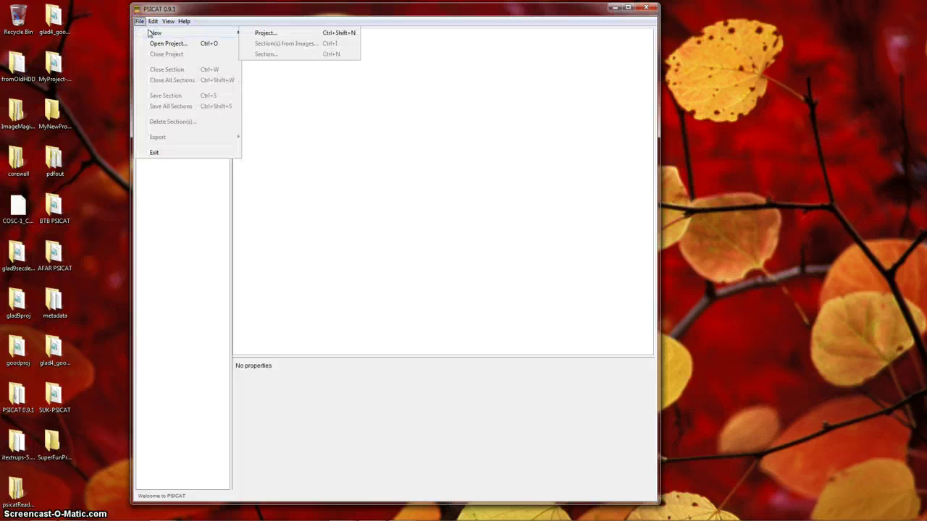
left_click(265, 33)
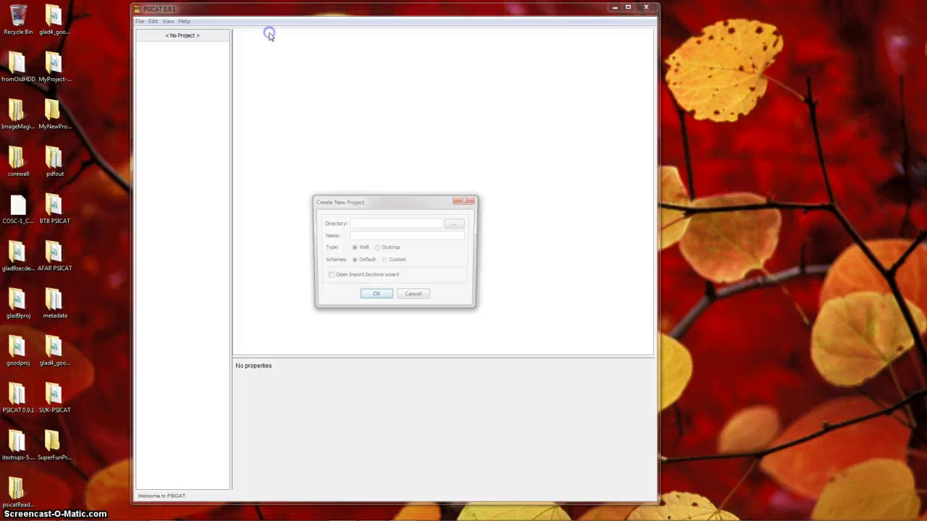
left_click_drag(417, 202, 341, 129)
left_click(291, 149)
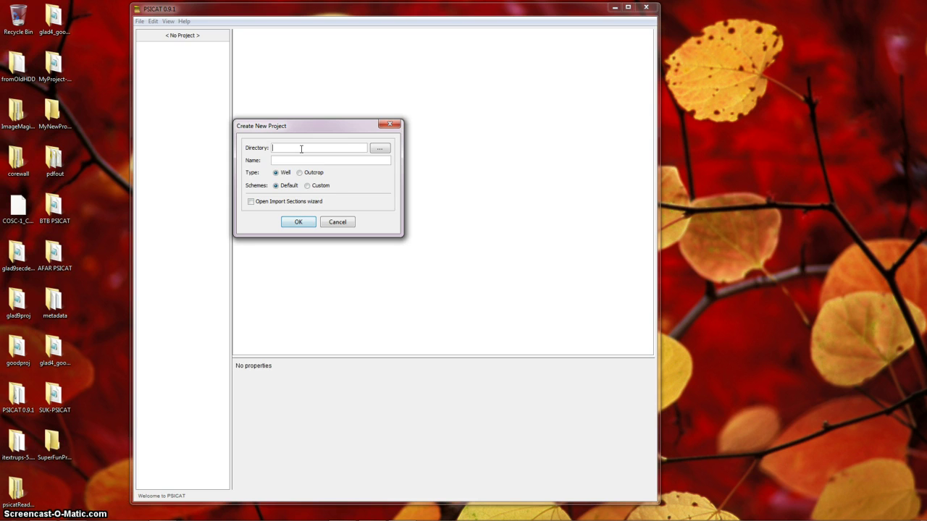
left_click(326, 152)
left_click(304, 148)
Create a SuperFunTimes-PSICAT folder on the Desktop and accept it as the project directory.
left_click(380, 150)
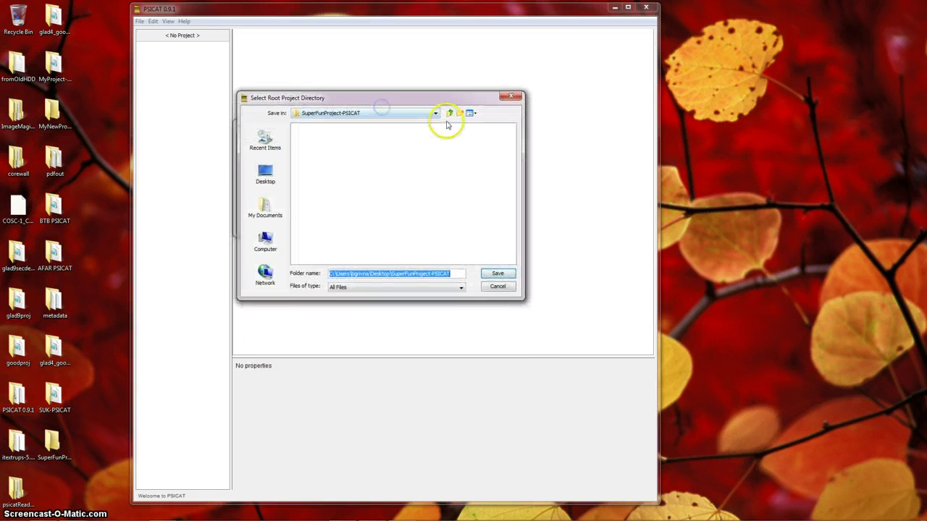
left_click(449, 113)
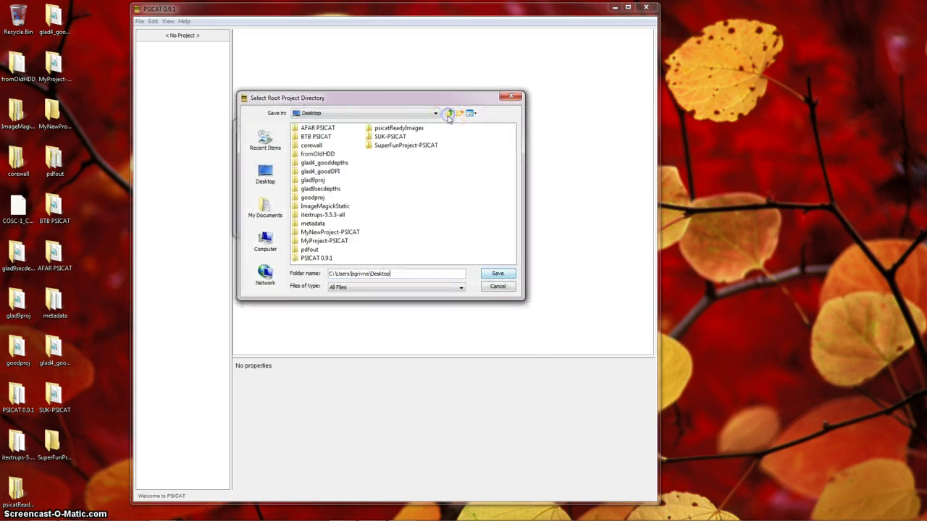
left_click(264, 180)
left_click_drag(374, 101, 404, 86)
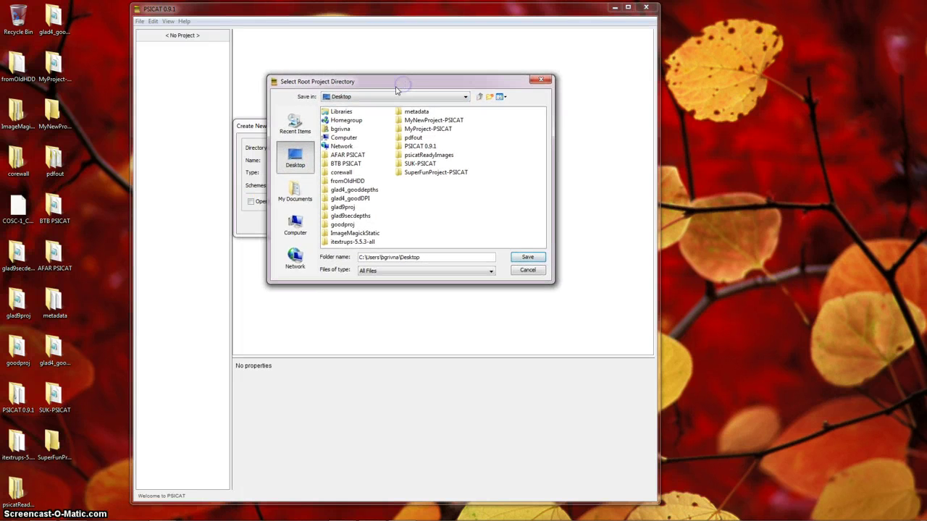
left_click(368, 86)
left_click_drag(412, 86, 405, 82)
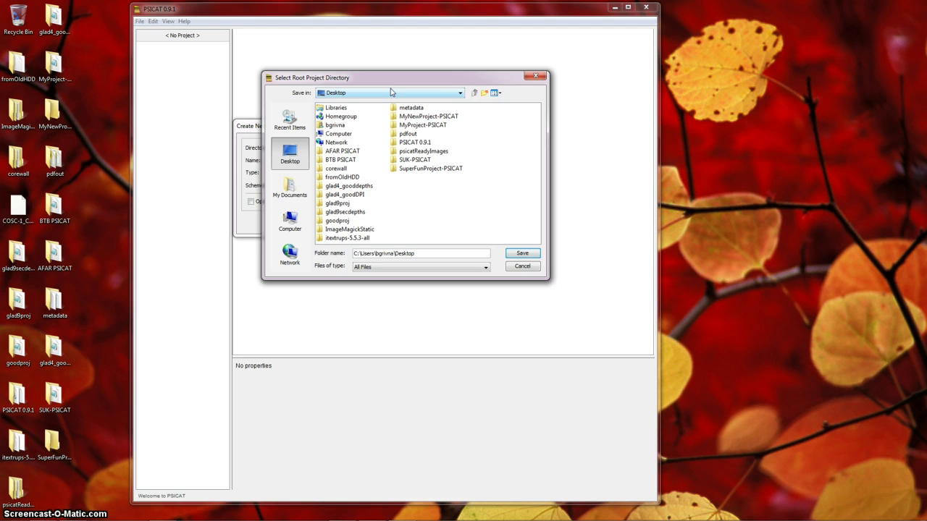
left_click_drag(494, 81, 504, 79)
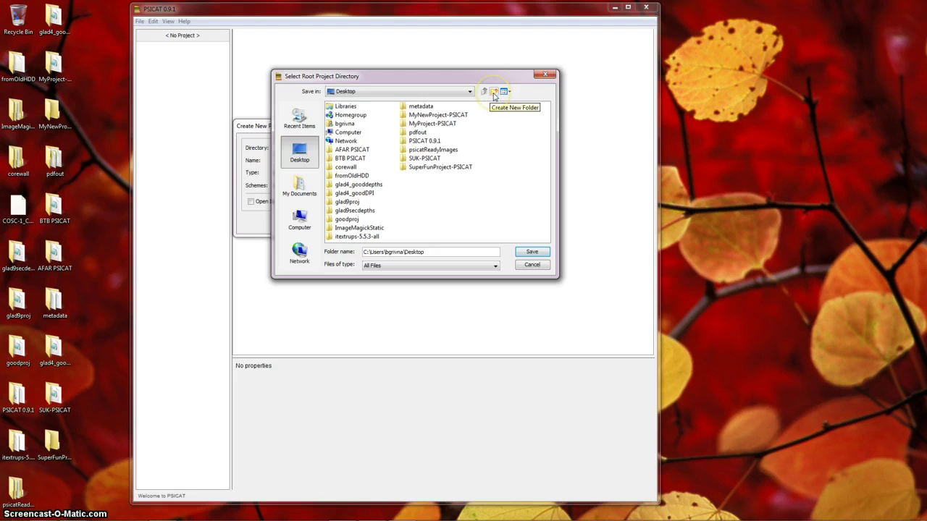
left_click(494, 93)
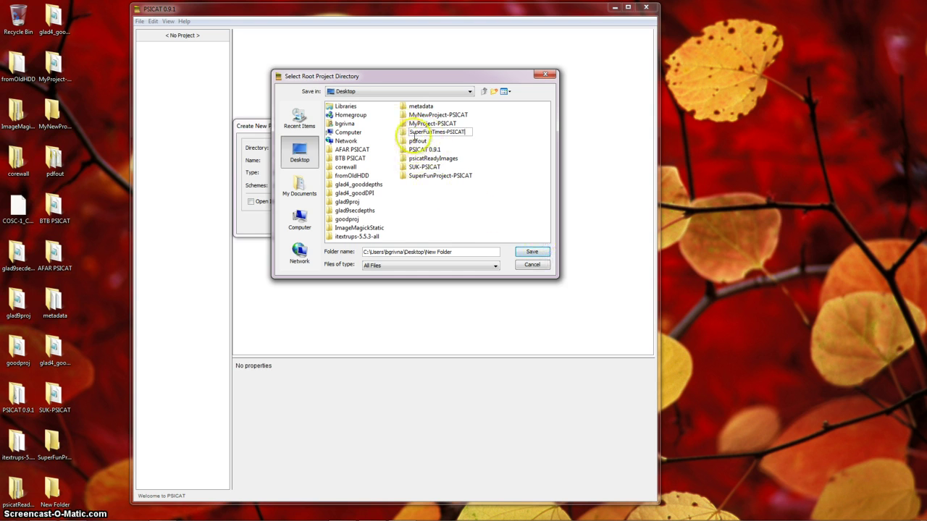
left_click(532, 253)
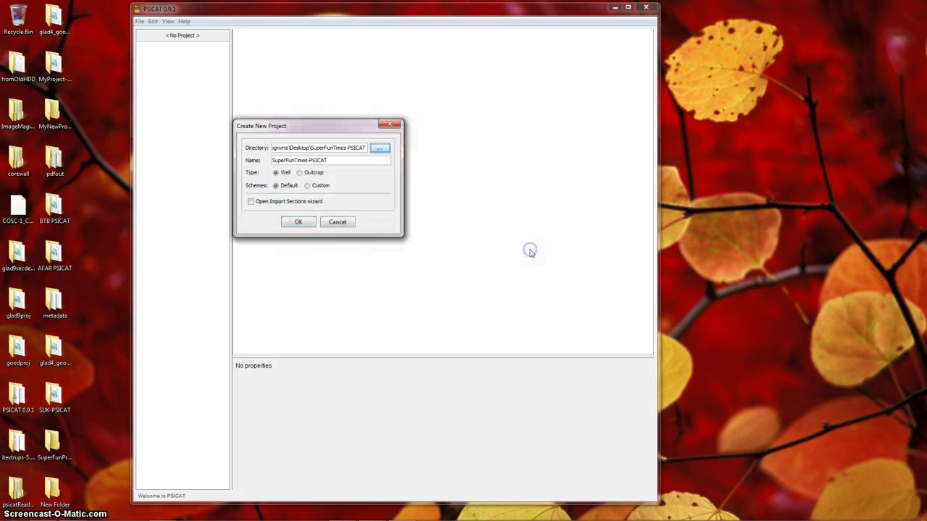
Rename the project 'Super Fun Times Forever', keep Well and Default, and create it.
left_click_drag(312, 147, 347, 147)
left_click(313, 147)
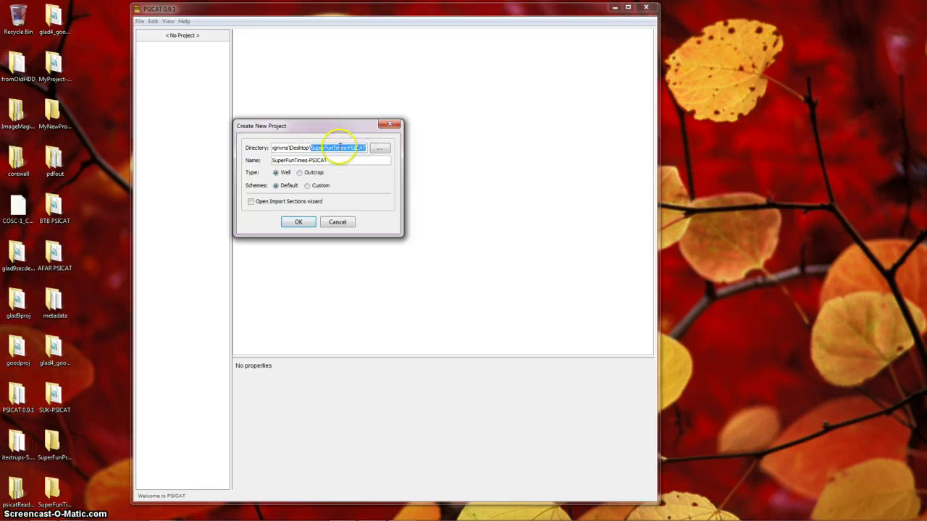
left_click(338, 149)
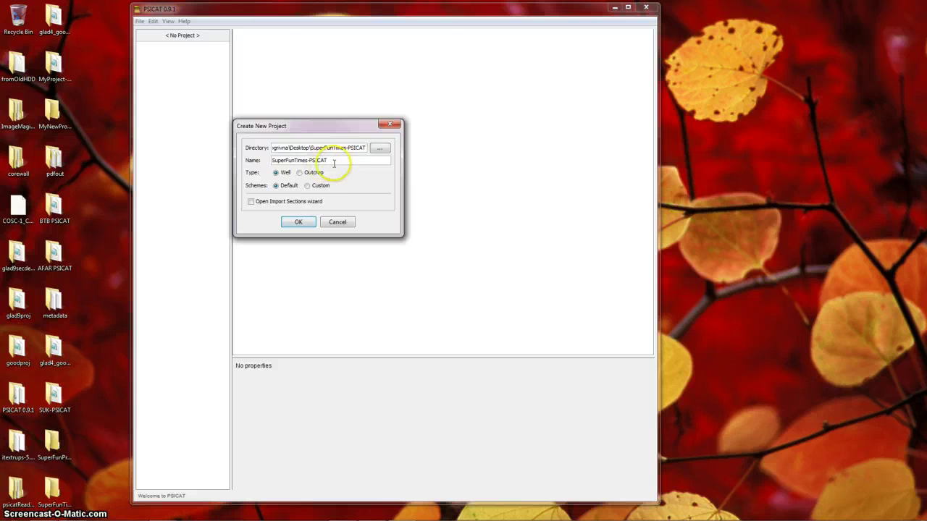
left_click_drag(330, 162, 248, 163)
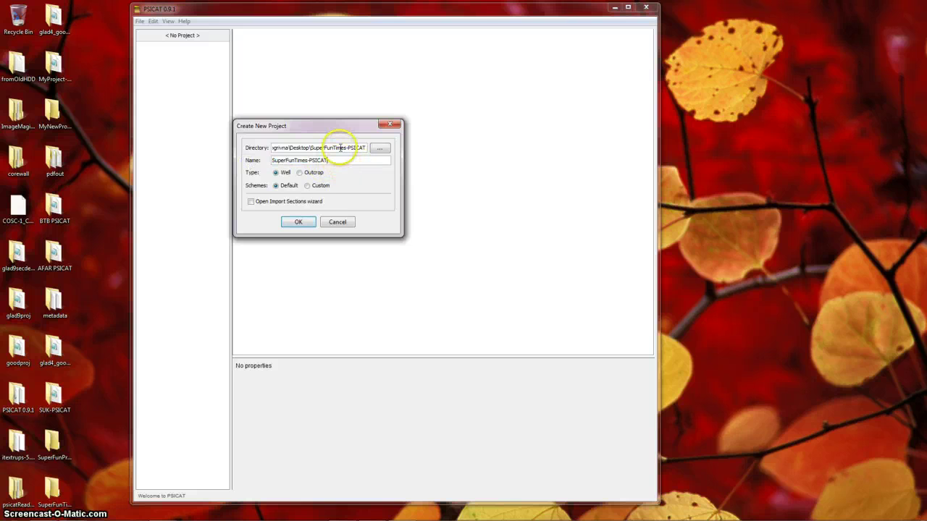
left_click_drag(311, 147, 355, 148)
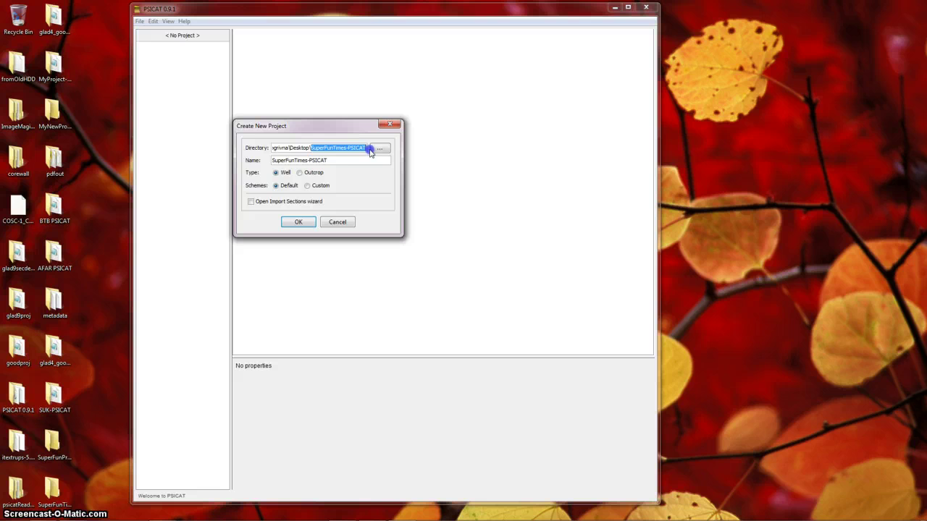
left_click(347, 159)
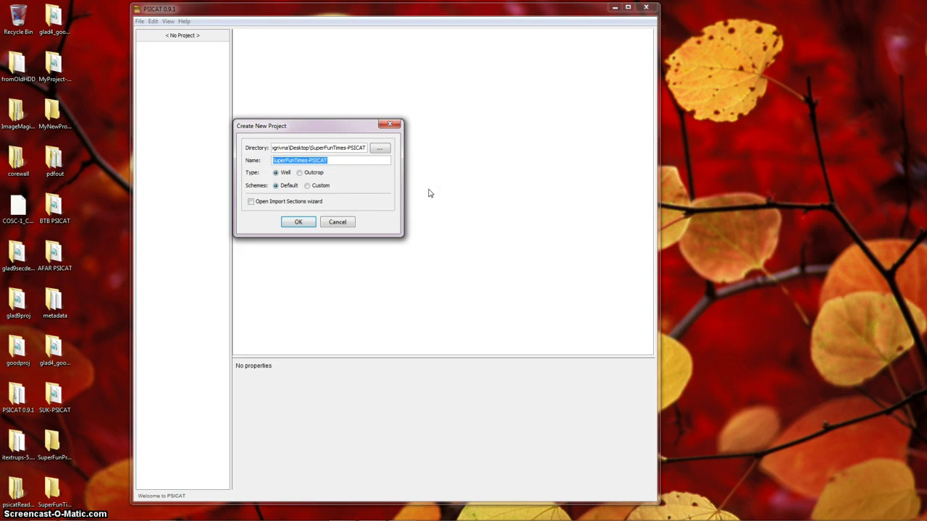
type("S")
left_click(395, 192)
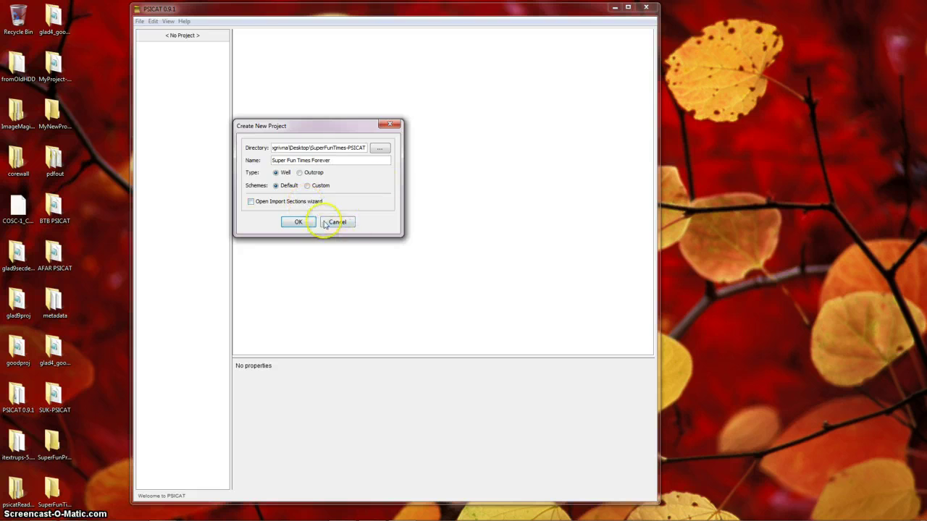
left_click(298, 221)
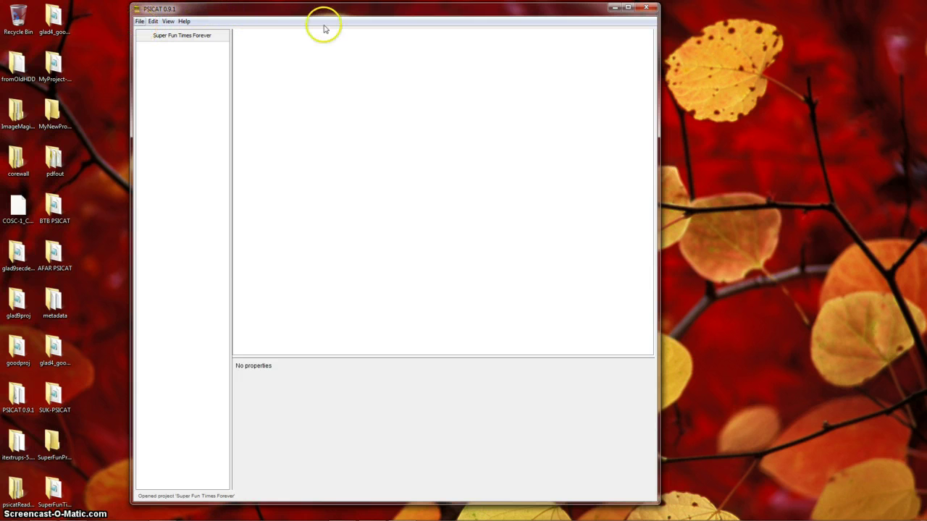
Close Super Fun Times Forever, then reopen it from the Desktop's SuperFunTimes-PSICAT folder.
left_click(140, 22)
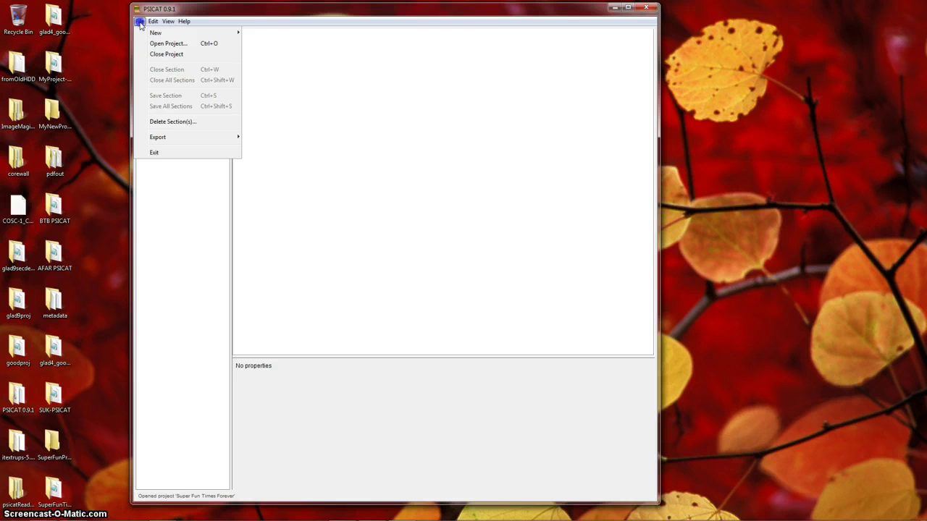
left_click(162, 56)
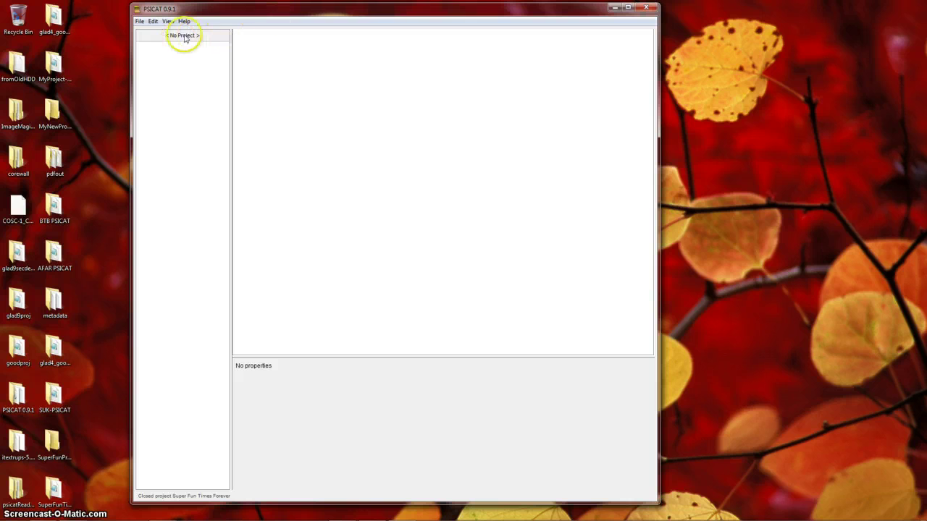
left_click(140, 22)
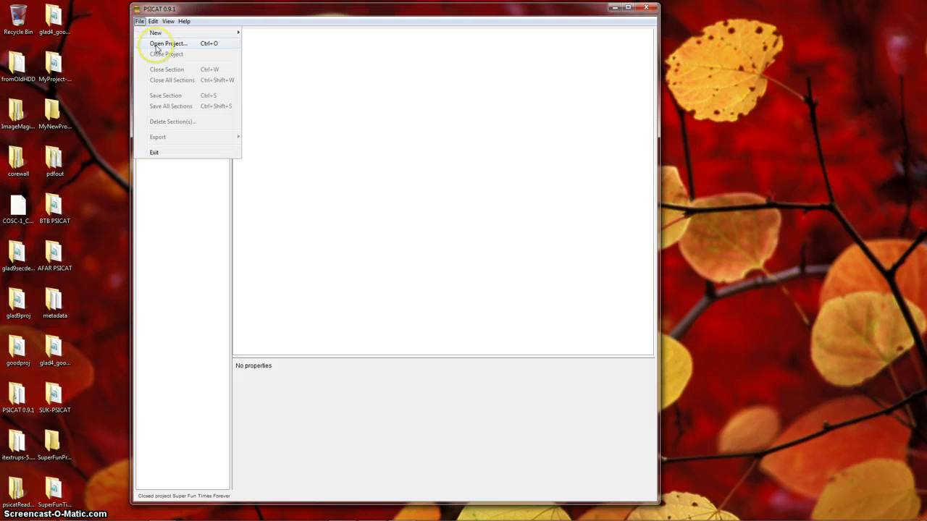
left_click(156, 45)
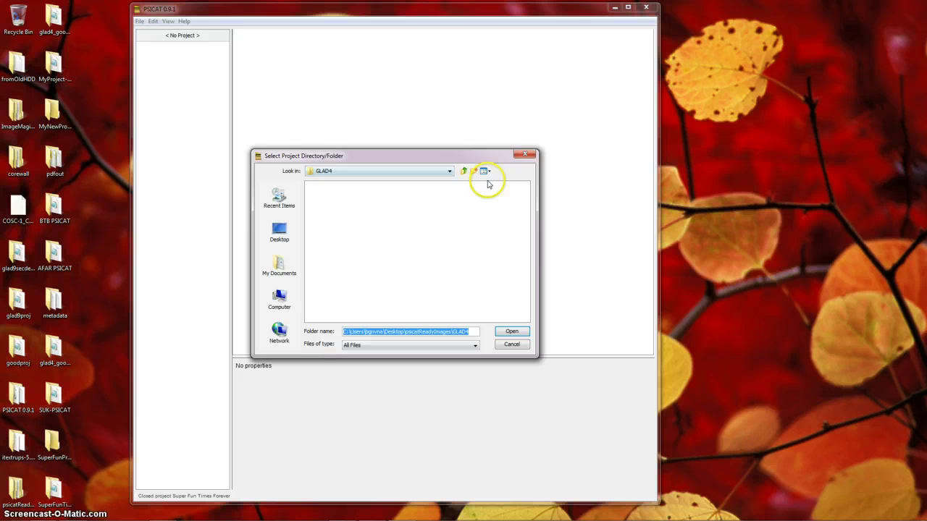
left_click(464, 172)
left_click(463, 172)
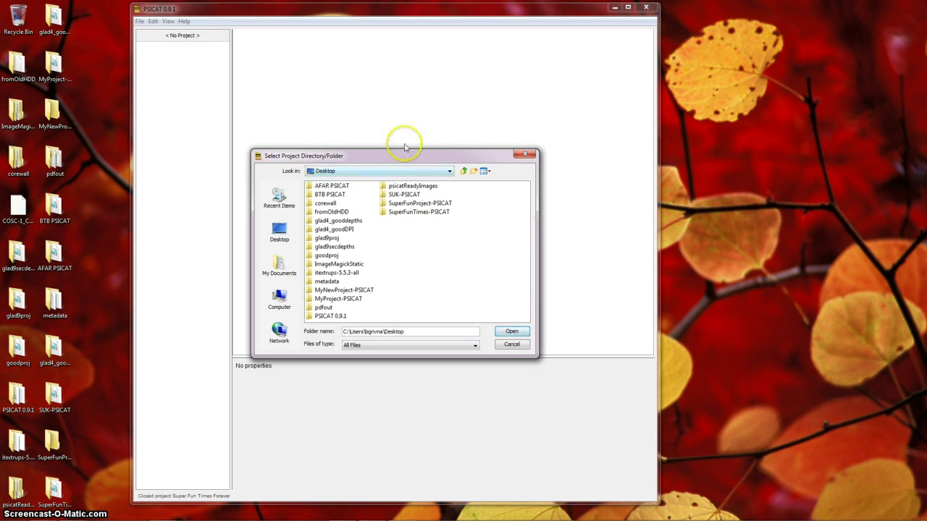
left_click_drag(414, 149, 414, 150)
left_click(408, 215)
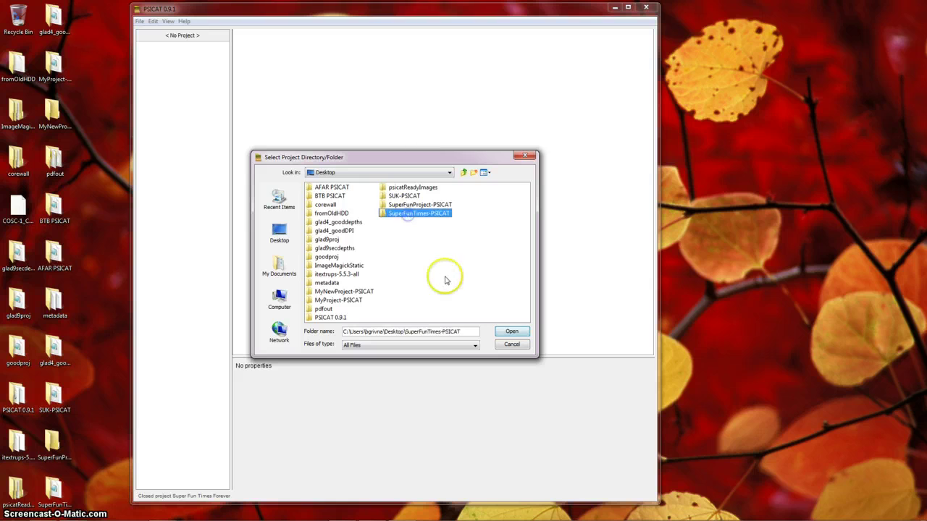
left_click(511, 332)
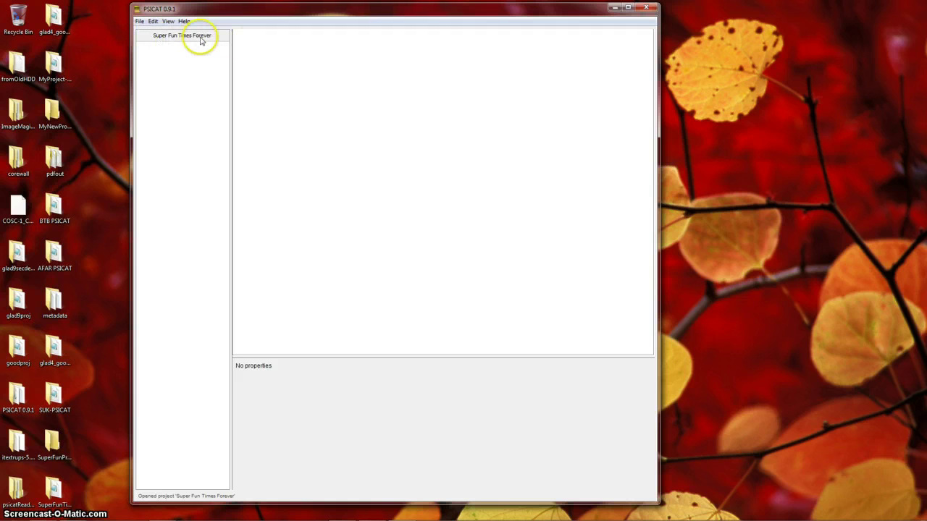
Close the project, then try opening SuperFunTimes-PSICAT's schemes subfolder, which is rejected as a project.
left_click(141, 23)
left_click(158, 52)
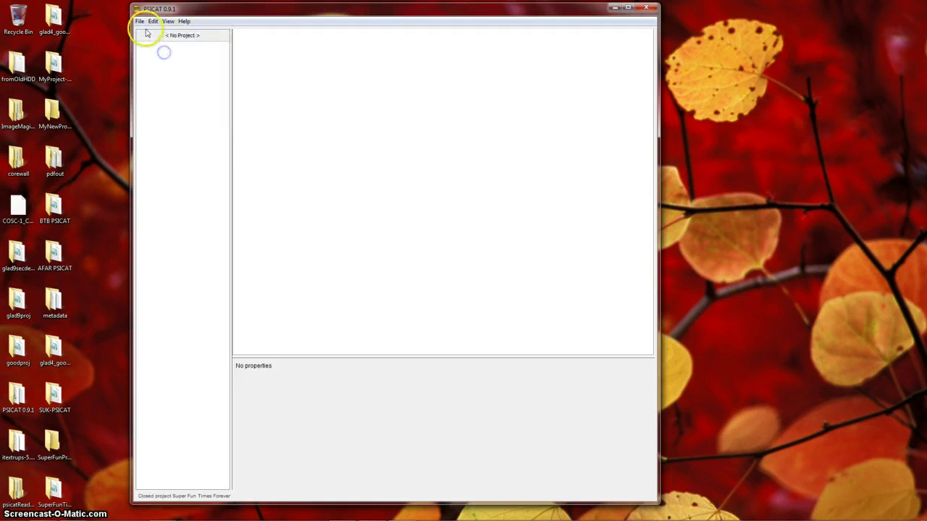
left_click(141, 23)
left_click(154, 46)
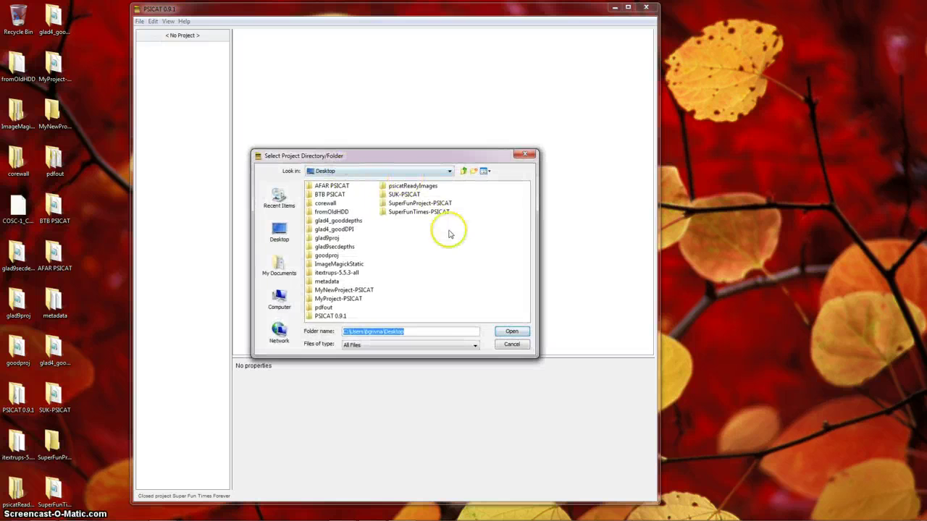
left_click(392, 212)
double_click(384, 213)
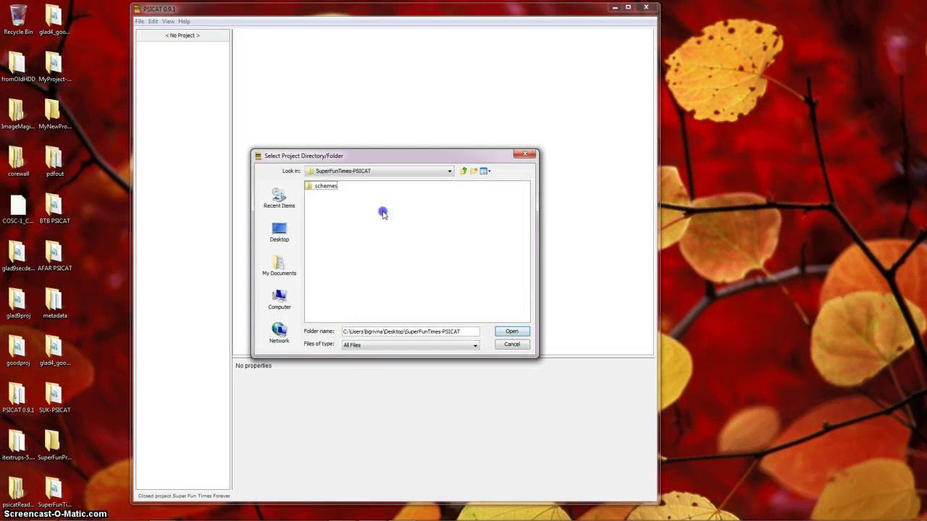
left_click(515, 330)
left_click(324, 185)
left_click(500, 290)
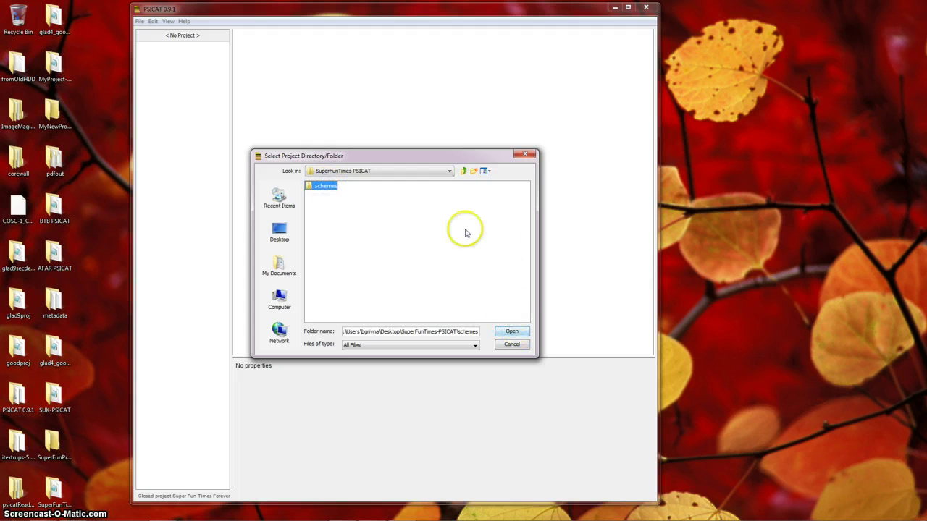
left_click(513, 333)
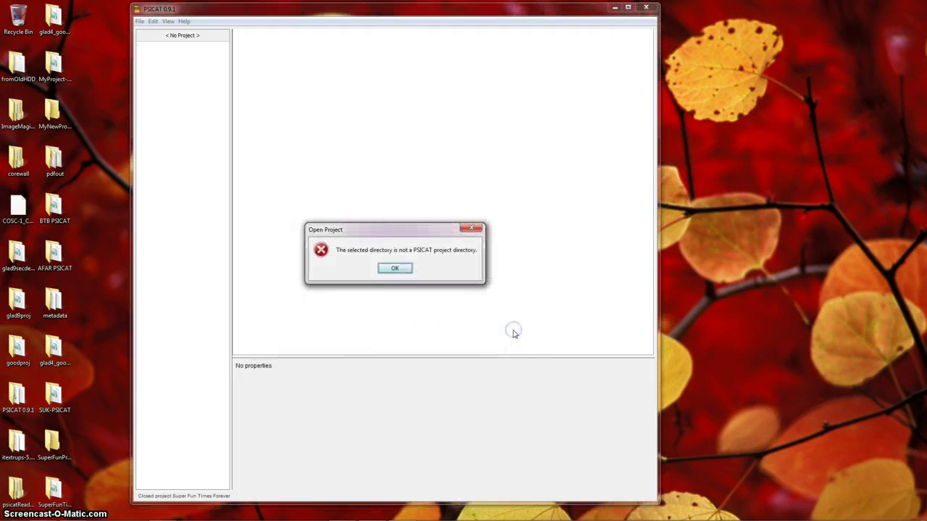
left_click_drag(384, 233, 346, 230)
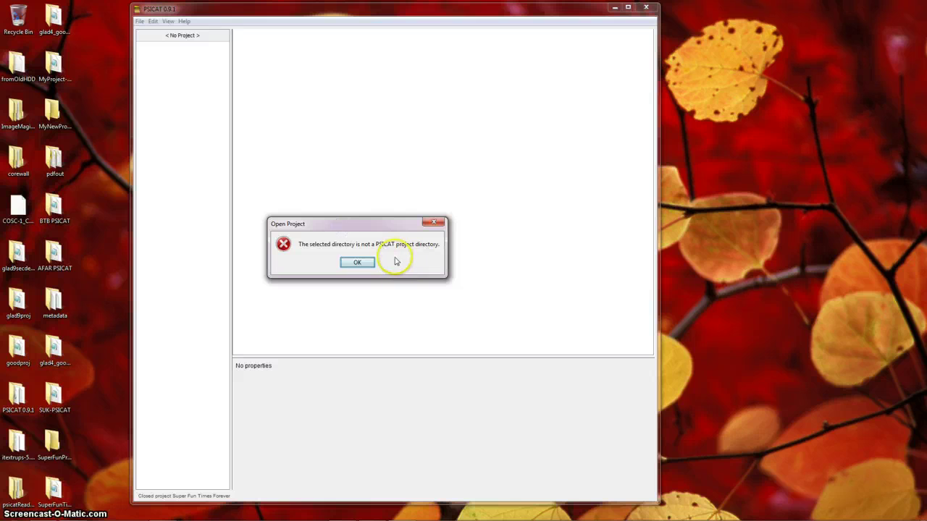